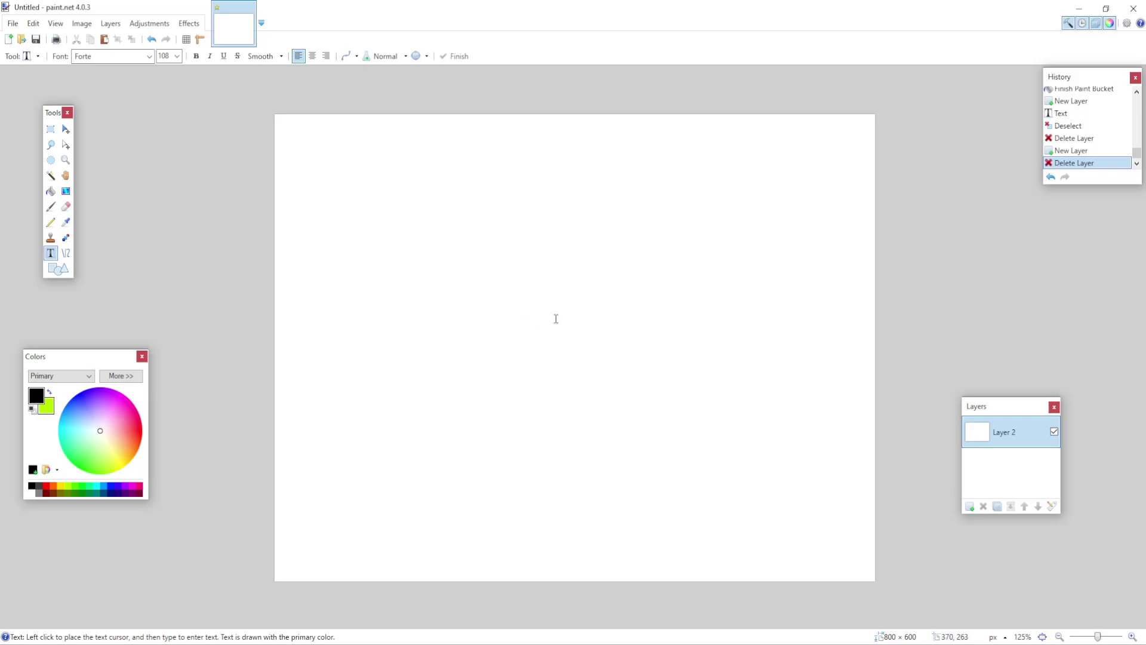
Step: Add a new transparent layer above the white background layer
{"action": "left_click", "coordinate": [970, 507]}
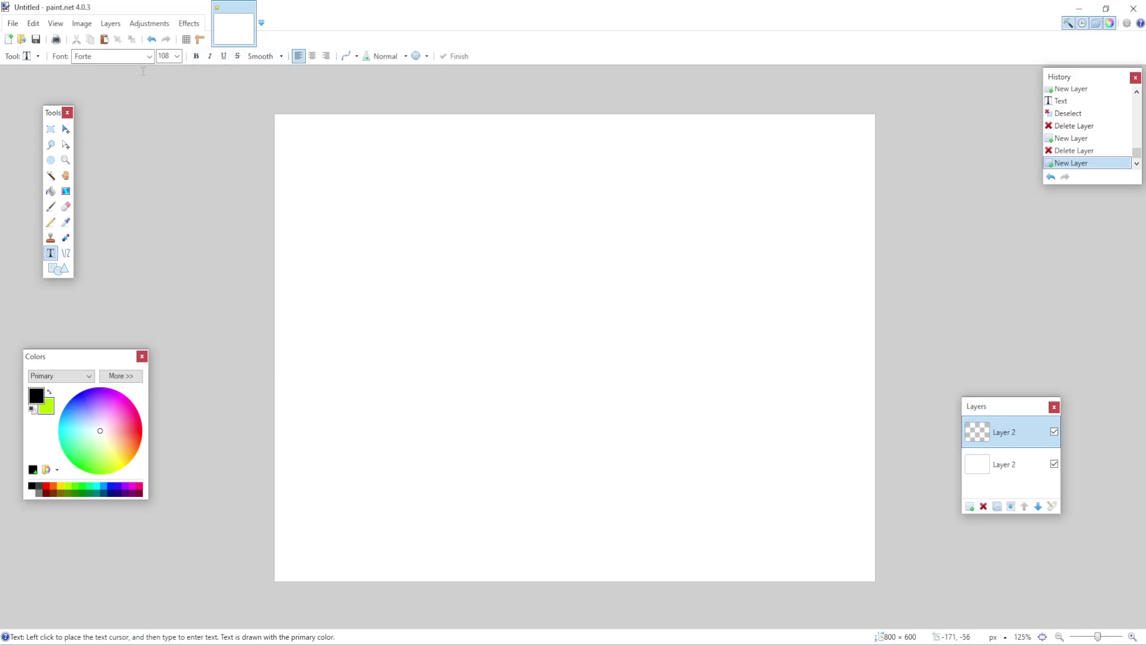
Step: Write 'hello' in red Forte 108 text near the middle of the canvas
{"action": "left_click", "coordinate": [221, 56]}
{"action": "left_click", "coordinate": [47, 486]}
{"action": "left_click", "coordinate": [435, 305]}
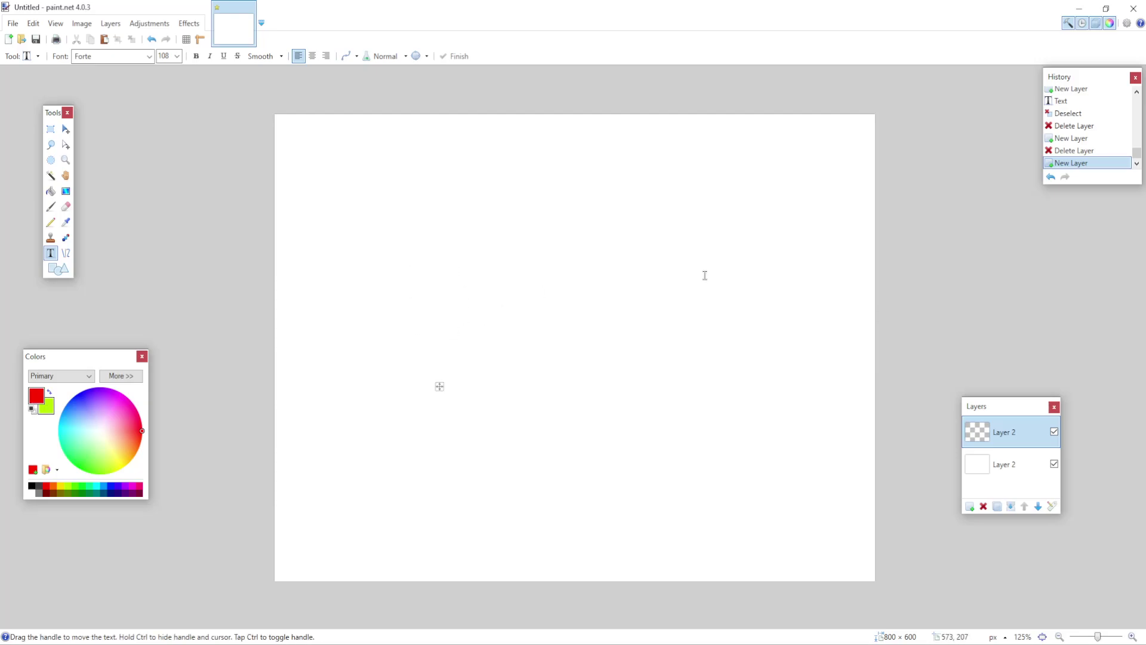
{"action": "type", "text": "h"}
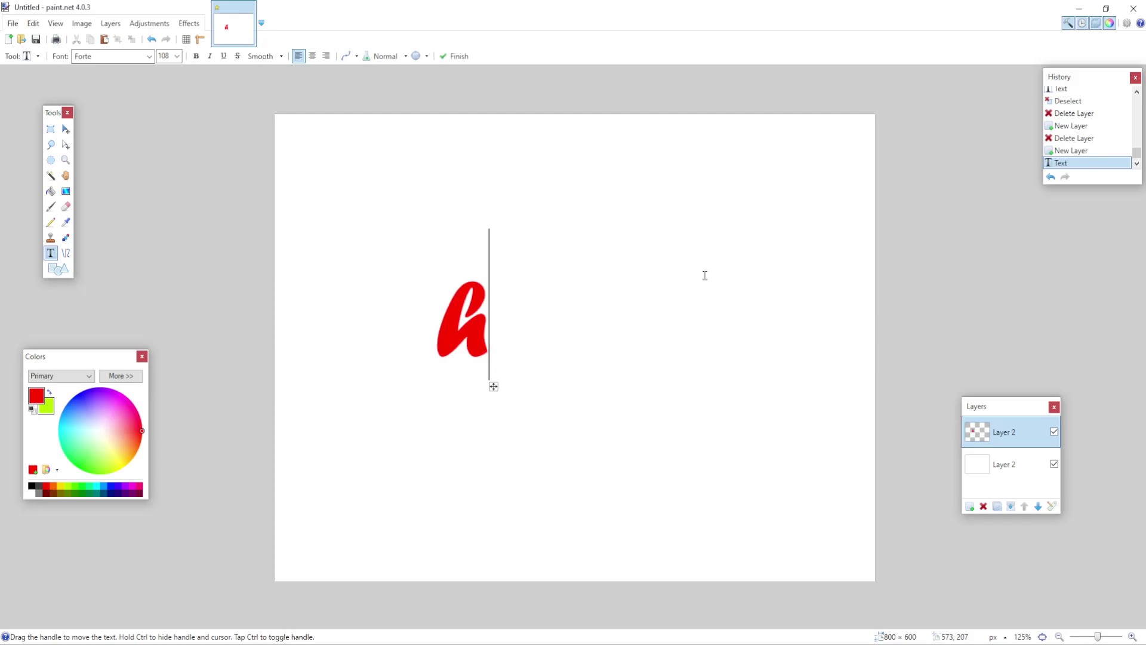
{"action": "type", "text": "ello"}
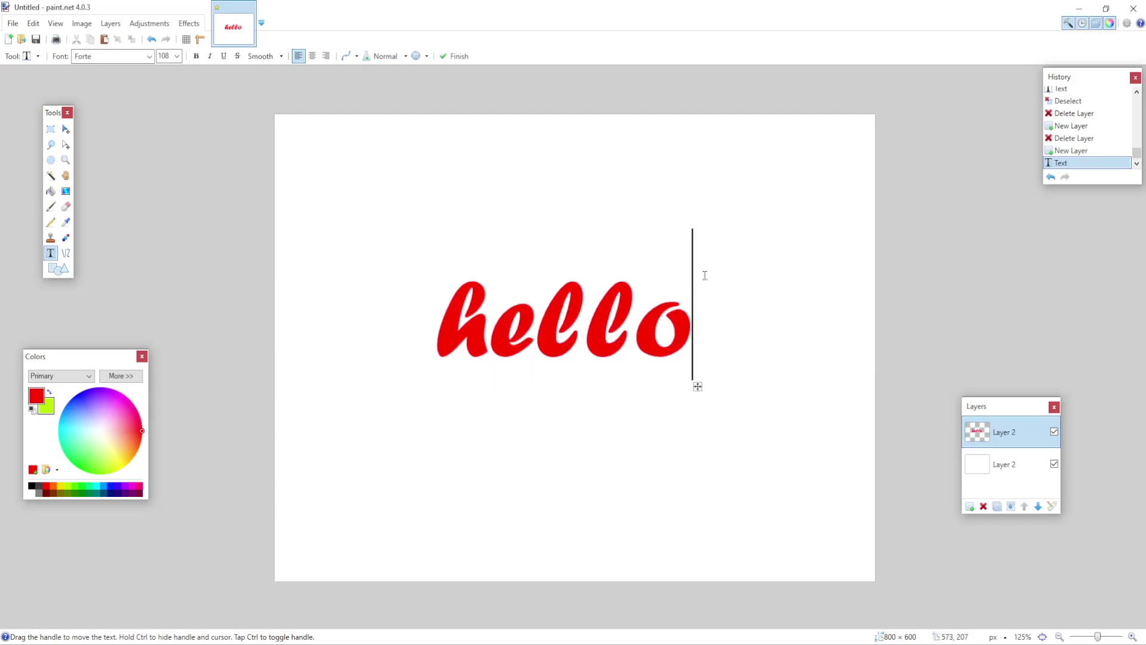
Step: Rectangle-select around 'hello', then scribble a temporary 'ctrl + C' note and undo it
{"action": "left_click", "coordinate": [51, 135]}
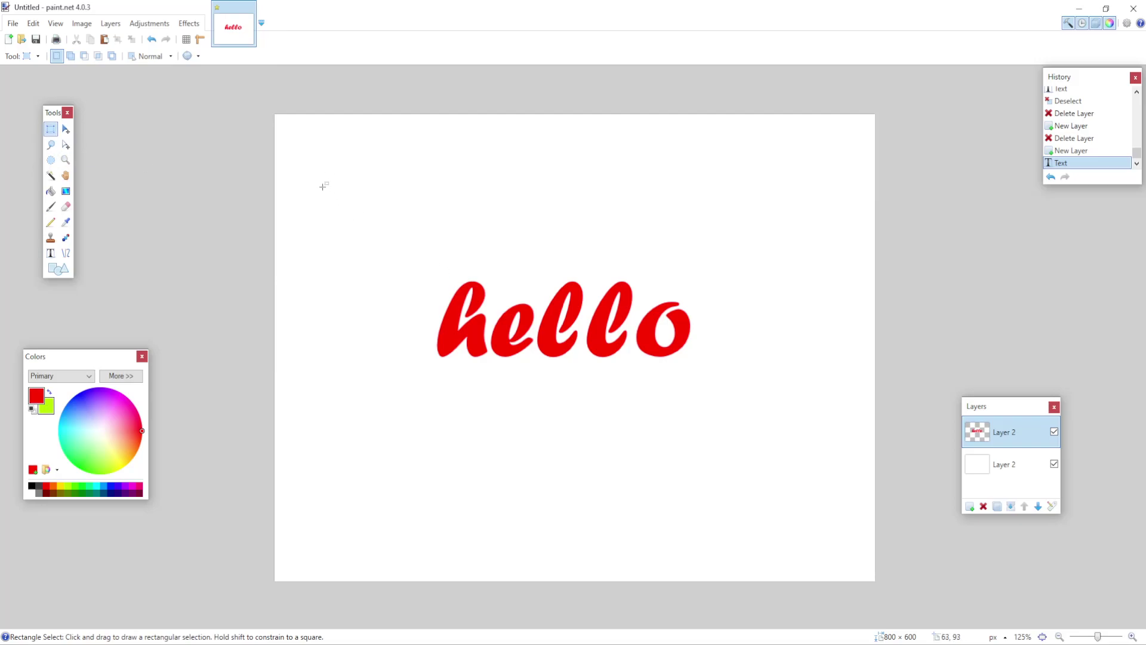
{"action": "left_click_drag", "start_coordinate": [323, 186], "coordinate": [833, 447]}
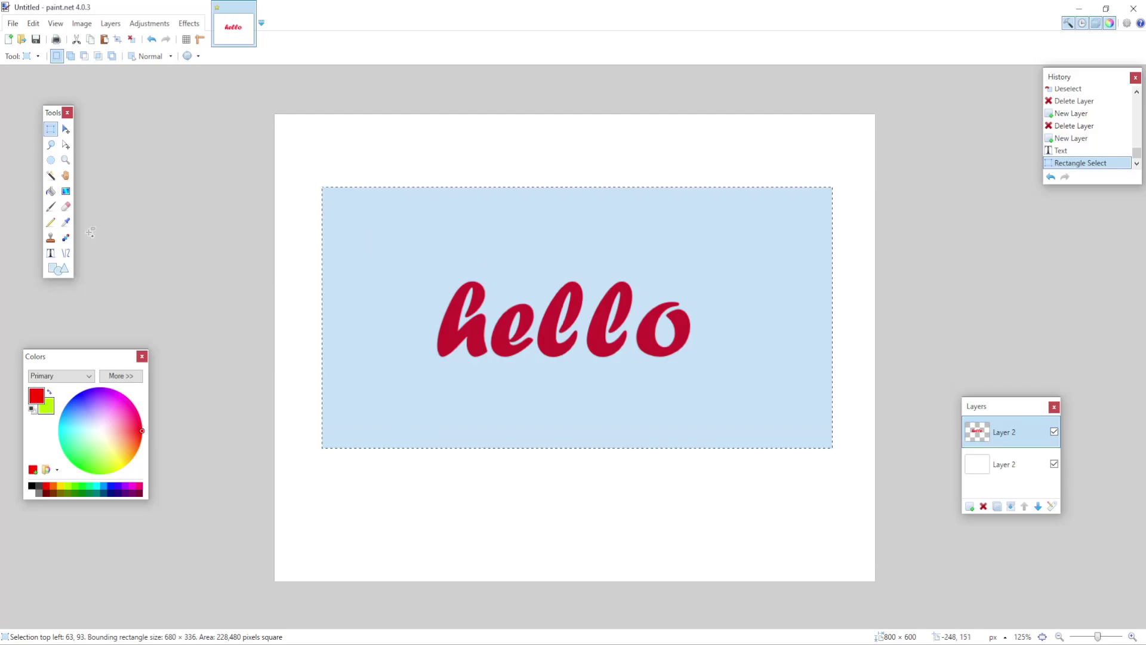
{"action": "left_click", "coordinate": [50, 206]}
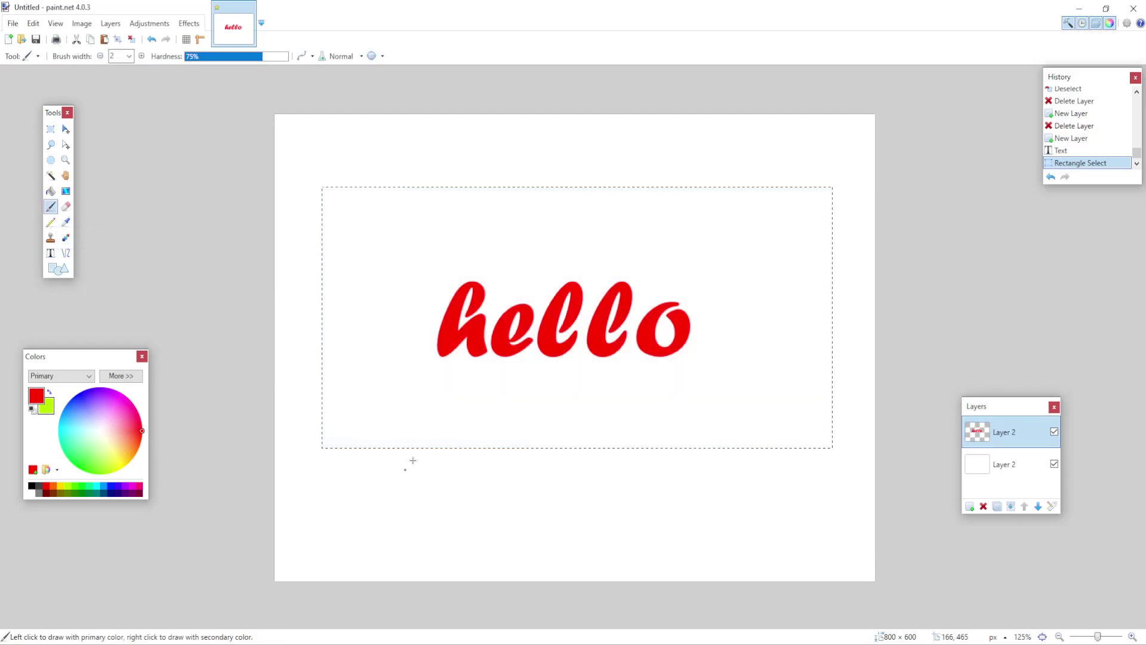
{"action": "left_click_drag", "start_coordinate": [458, 401], "coordinate": [459, 425]}
{"action": "left_click_drag", "start_coordinate": [494, 380], "coordinate": [499, 431]}
{"action": "left_click_drag", "start_coordinate": [471, 409], "coordinate": [513, 409]}
{"action": "mouse_move", "coordinate": [524, 414]}
{"action": "left_mouse_down"}
{"action": "mouse_move", "coordinate": [528, 428]}
{"action": "mouse_move", "coordinate": [550, 408]}
{"action": "mouse_move", "coordinate": [570, 445]}
{"action": "left_mouse_up"}
{"action": "mouse_move", "coordinate": [606, 410]}
{"action": "left_mouse_down"}
{"action": "mouse_move", "coordinate": [649, 412]}
{"action": "mouse_move", "coordinate": [635, 445]}
{"action": "left_mouse_up"}
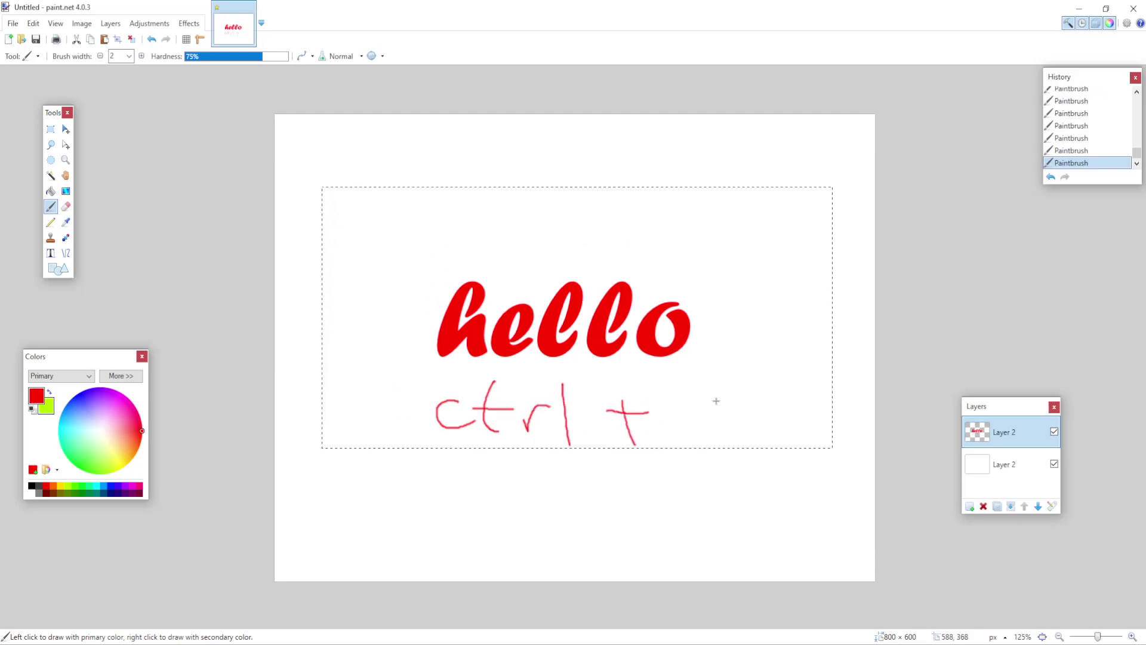
{"action": "left_click_drag", "start_coordinate": [715, 398], "coordinate": [751, 436]}
{"action": "key", "text": "ctrl+z"}
{"action": "key", "text": "ctrl+z"}
{"action": "key", "text": "ctrl+z"}
{"action": "key", "text": "ctrl+z"}
{"action": "key", "text": "ctrl+z"}
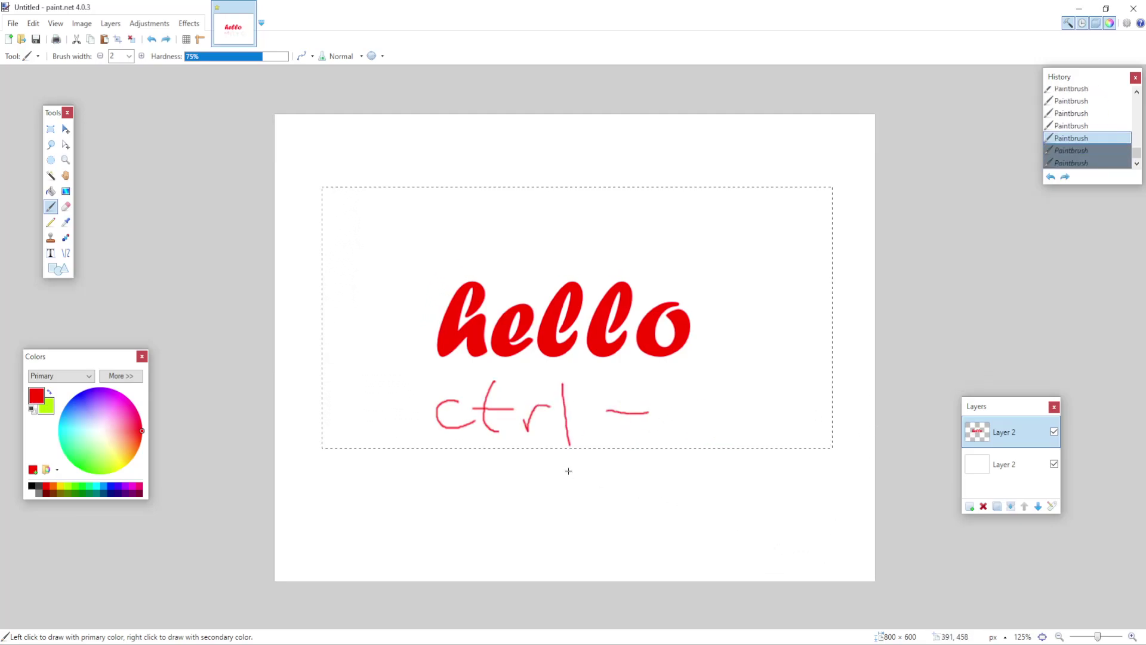
{"action": "key", "text": "ctrl+z"}
{"action": "key", "text": "ctrl+z"}
{"action": "key", "text": "ctrl+z"}
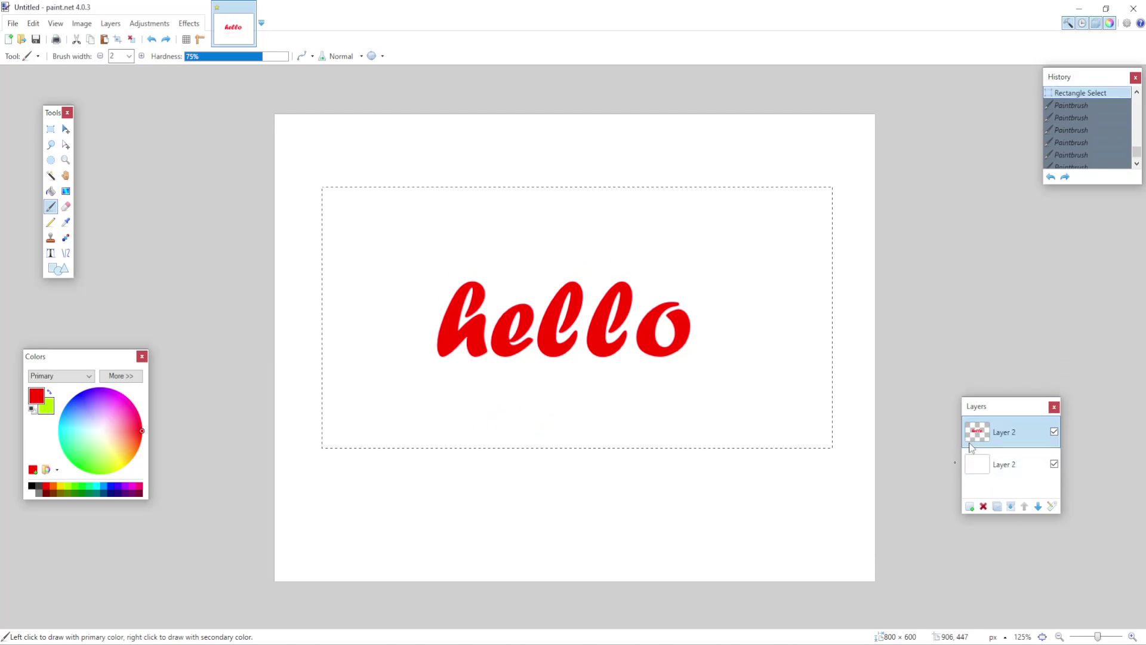
Step: Create Layer 3, undo a scribbled 'ctrl + v' note, and paste the copied 'hello' into it
{"action": "left_click", "coordinate": [970, 508]}
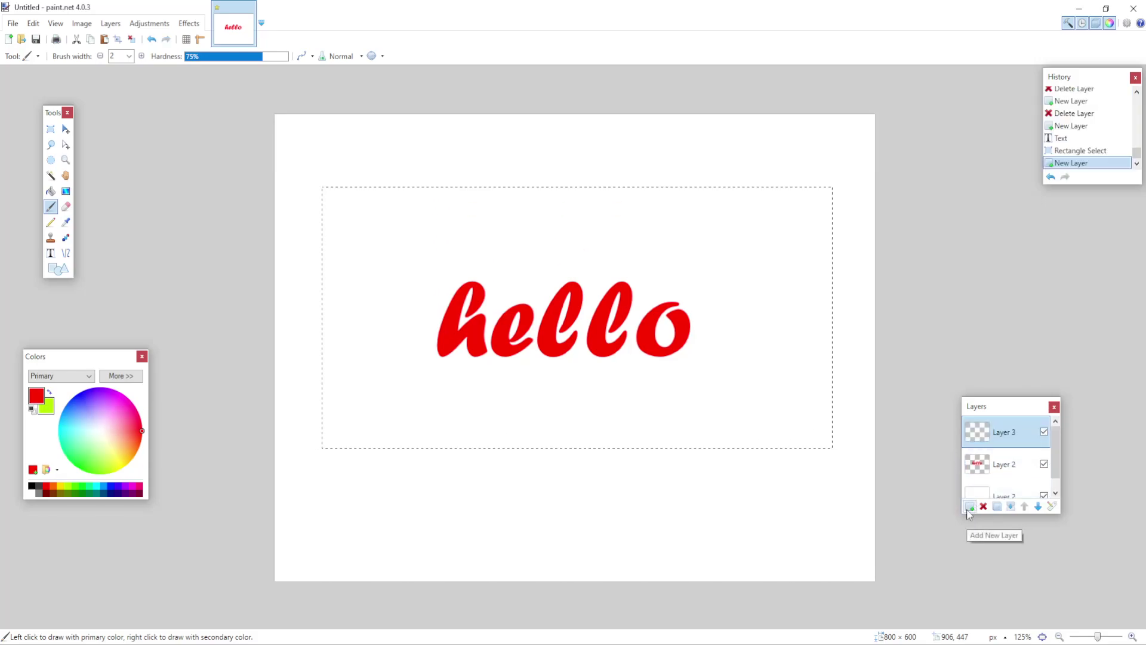
{"action": "left_click_drag", "start_coordinate": [467, 416], "coordinate": [442, 446]}
{"action": "mouse_move", "coordinate": [486, 392]}
{"action": "left_mouse_down"}
{"action": "mouse_move", "coordinate": [491, 439]}
{"action": "mouse_move", "coordinate": [512, 446]}
{"action": "left_mouse_up"}
{"action": "key", "text": "ctrl+z"}
{"action": "key", "text": "ctrl+z"}
{"action": "mouse_move", "coordinate": [501, 425]}
{"action": "left_mouse_down"}
{"action": "mouse_move", "coordinate": [564, 410]}
{"action": "mouse_move", "coordinate": [579, 445]}
{"action": "mouse_move", "coordinate": [662, 413]}
{"action": "left_mouse_up"}
{"action": "left_click_drag", "start_coordinate": [630, 405], "coordinate": [632, 443]}
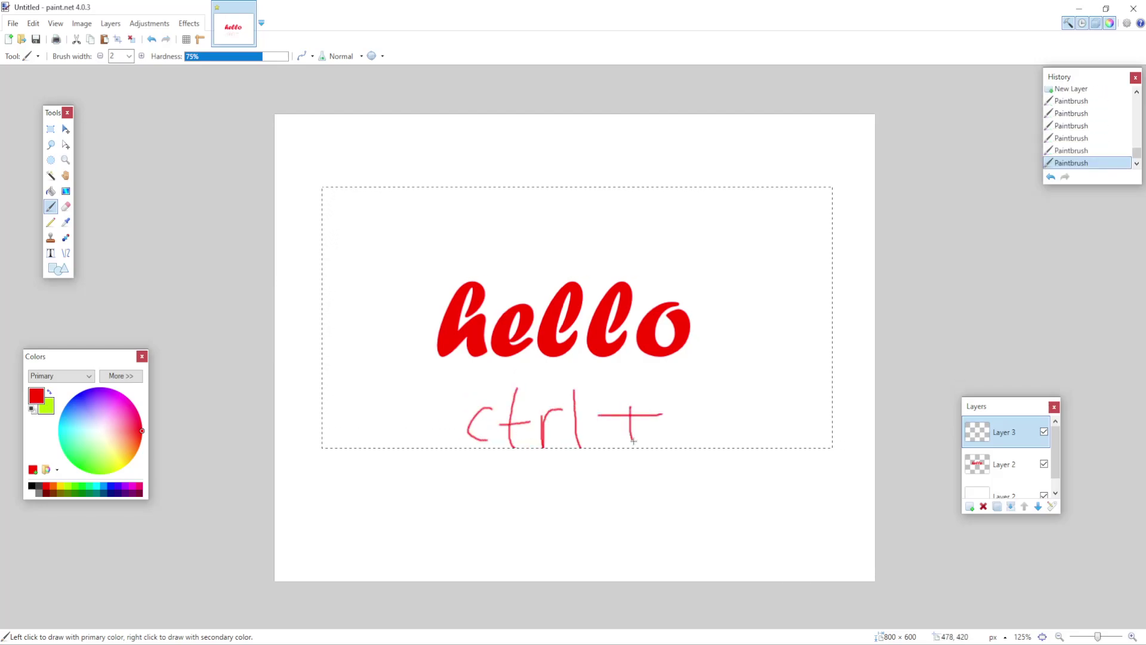
{"action": "left_click_drag", "start_coordinate": [706, 402], "coordinate": [732, 372]}
{"action": "key", "text": "ctrl+z"}
{"action": "key", "text": "ctrl+z"}
{"action": "key", "text": "ctrl+z"}
{"action": "key", "text": "ctrl+z"}
{"action": "key", "text": "ctrl+z"}
{"action": "key", "text": "ctrl+z"}
{"action": "key", "text": "ctrl+z"}
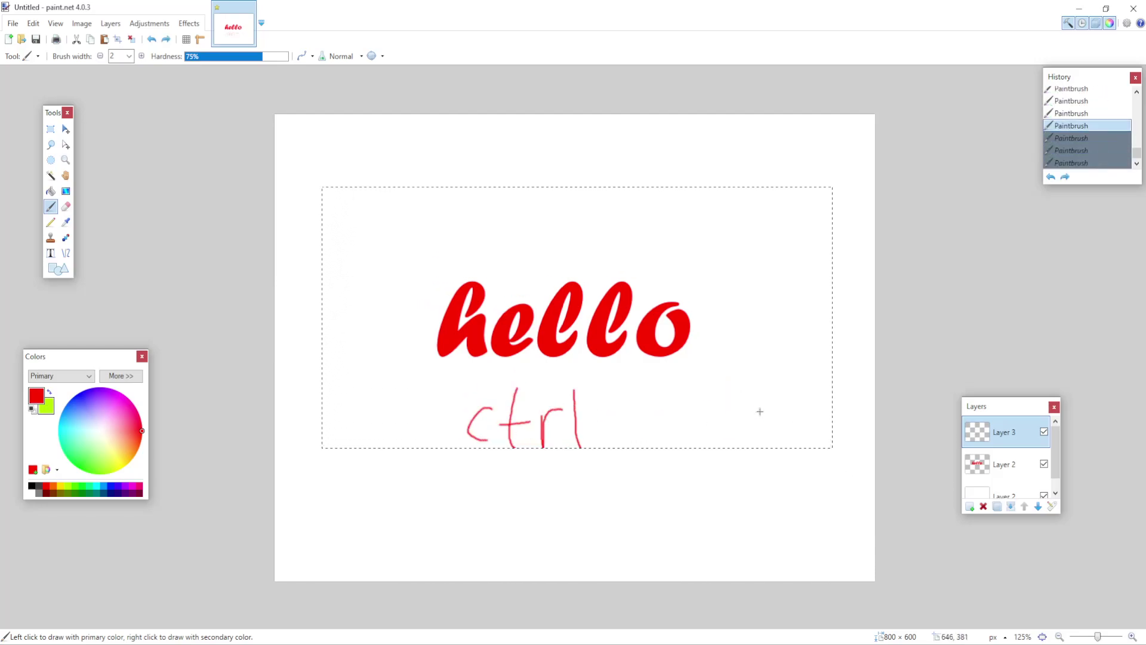
{"action": "key", "text": "ctrl+z"}
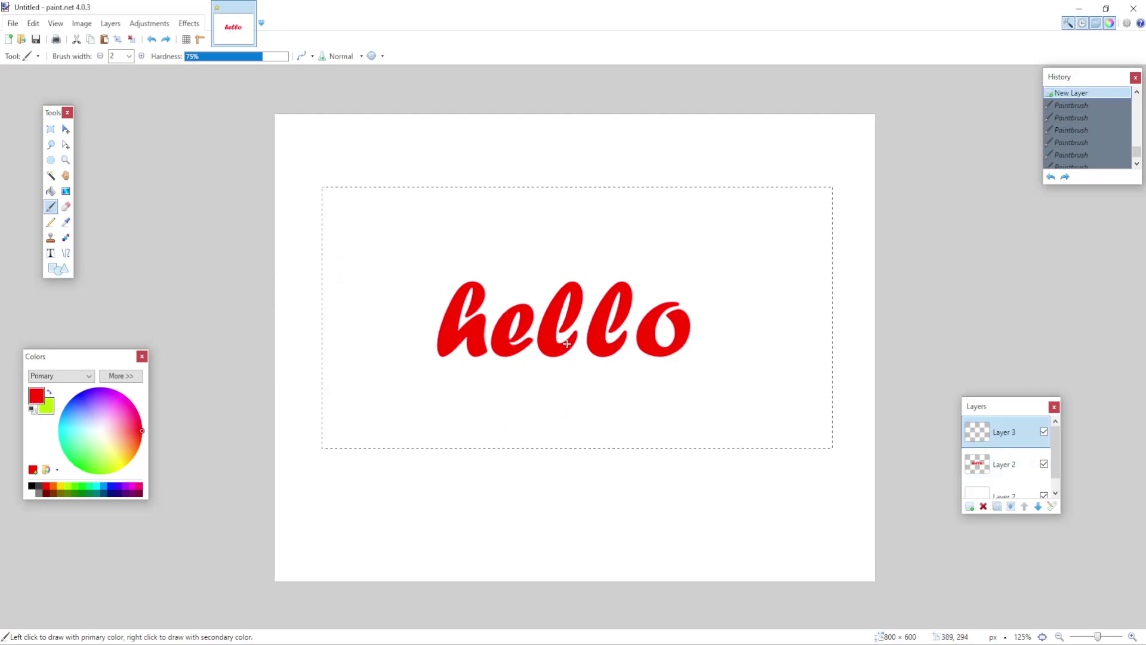
{"action": "key", "text": "ctrl+v"}
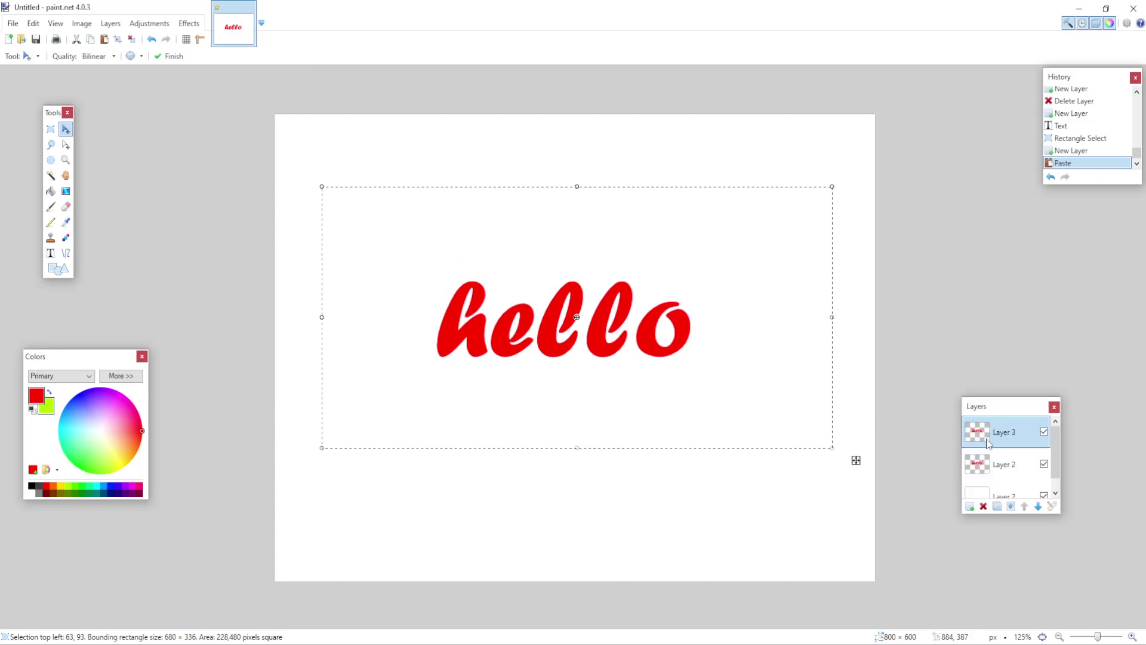
Step: Make Layer 2 active, hide Layer 3, and choose the Paint Bucket tool
{"action": "left_click", "coordinate": [979, 470]}
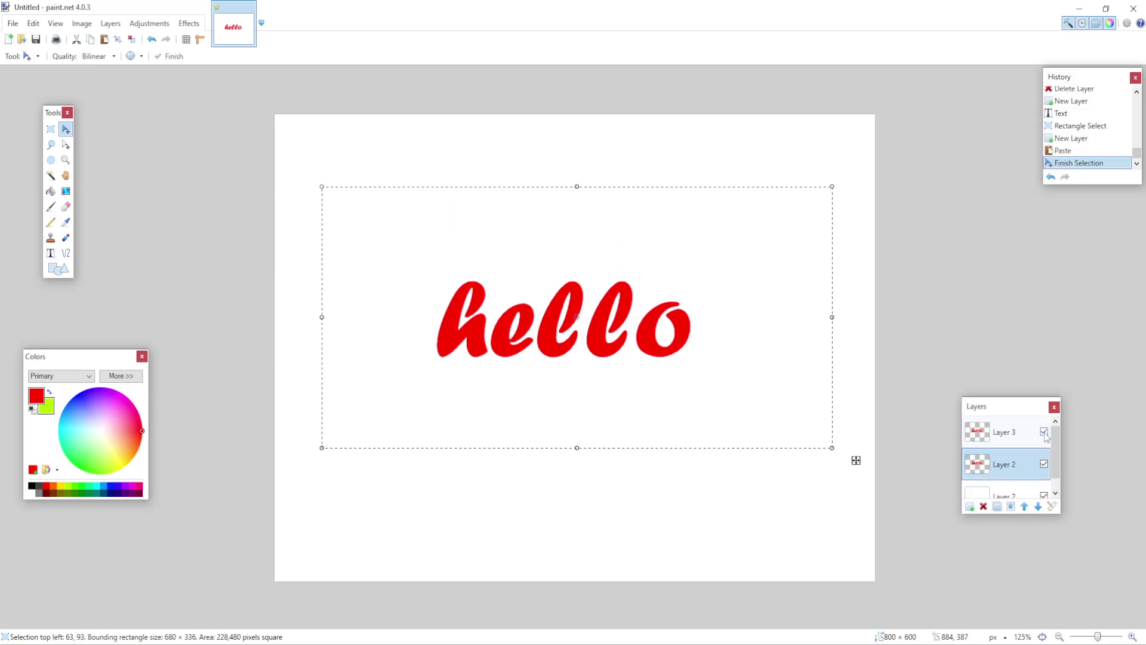
{"action": "left_click", "coordinate": [1044, 432]}
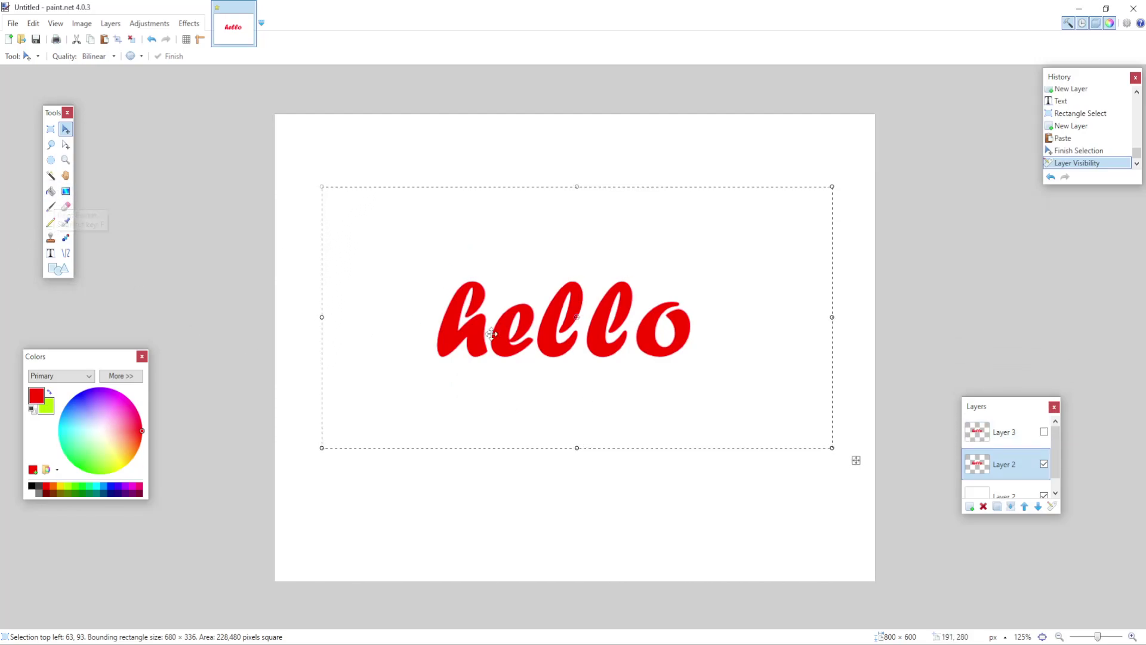
{"action": "left_click", "coordinate": [51, 191]}
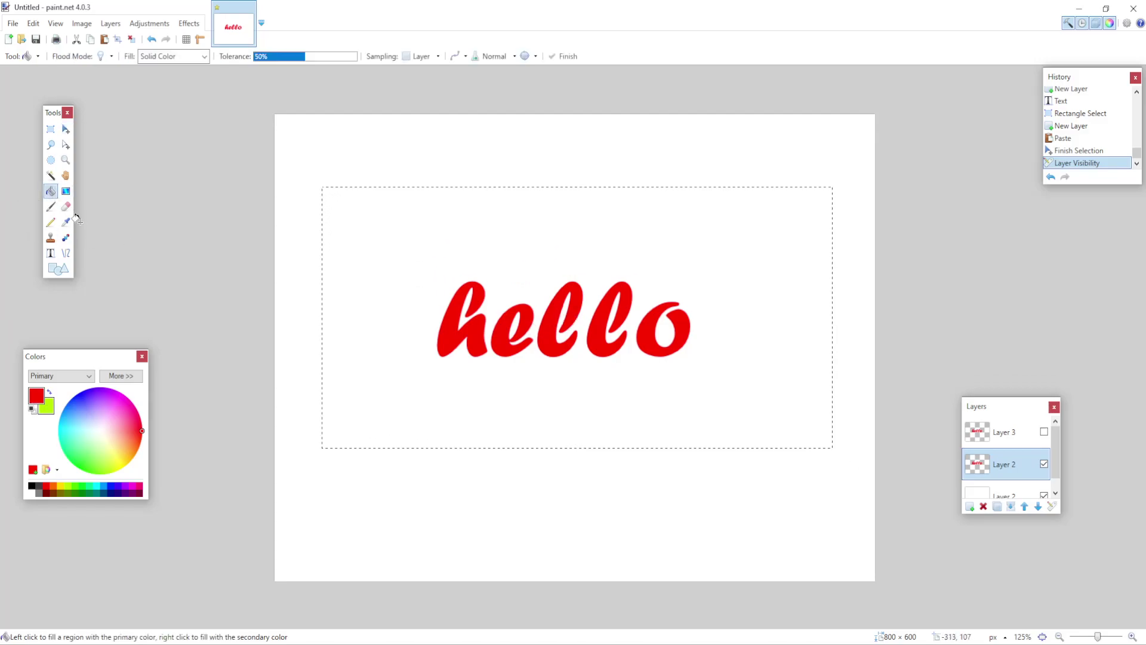
Step: With black as the colour, fill the letters h, e, l, l, o on Layer 2
{"action": "left_click", "coordinate": [32, 487]}
{"action": "left_click", "coordinate": [468, 334]}
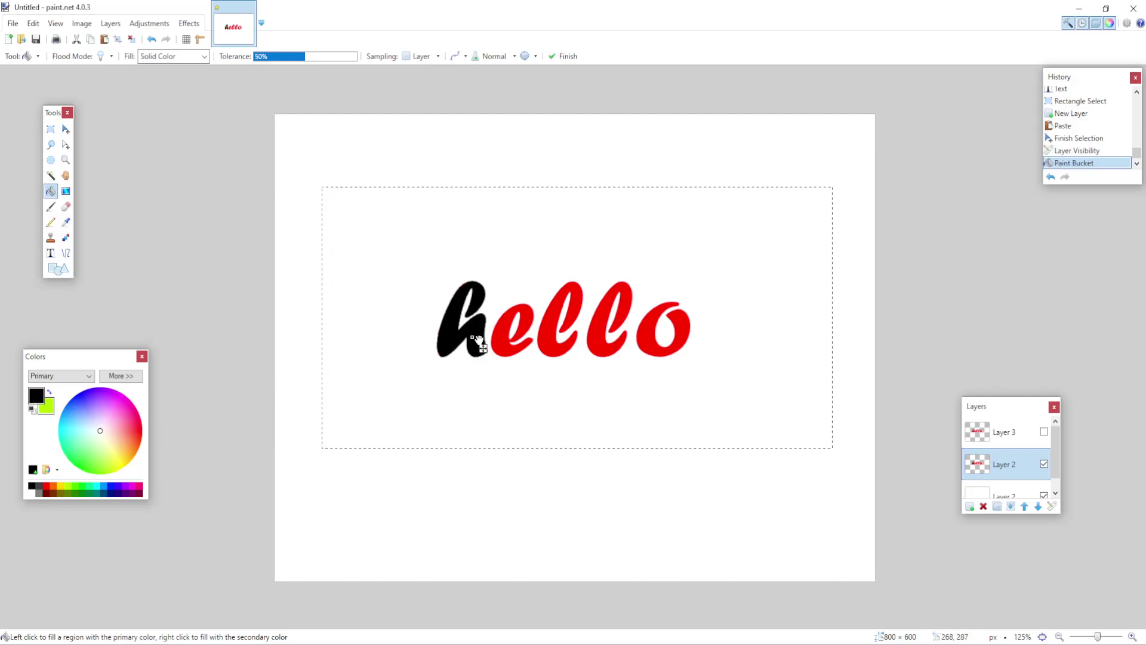
{"action": "left_click", "coordinate": [510, 345]}
{"action": "left_click", "coordinate": [569, 316]}
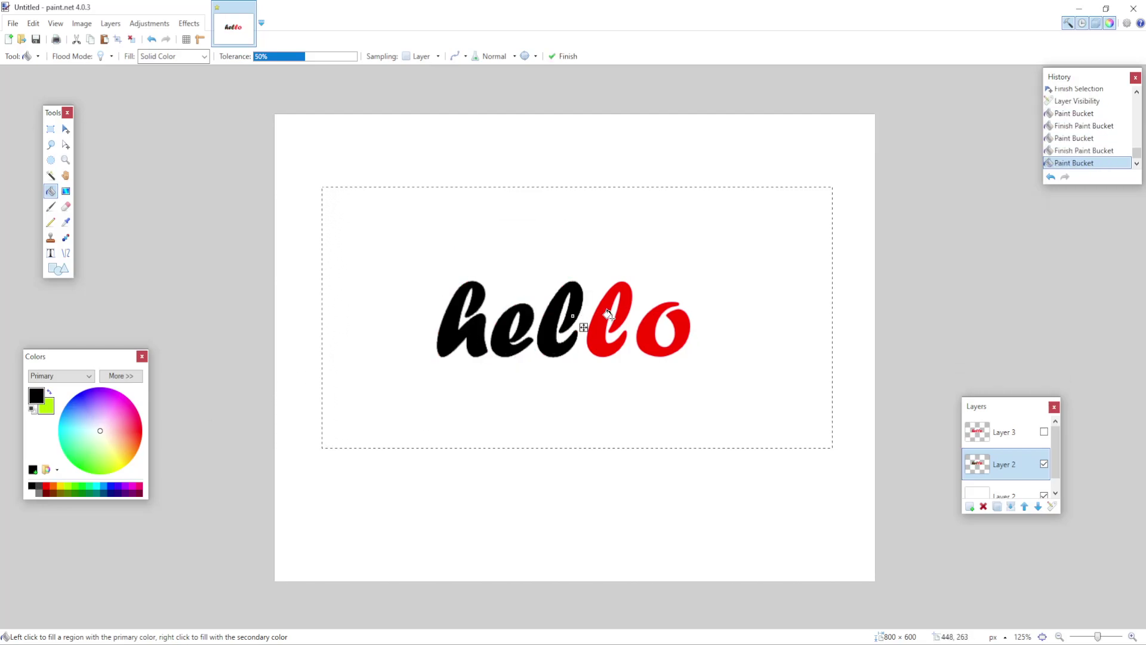
{"action": "left_click", "coordinate": [618, 306]}
{"action": "left_click", "coordinate": [651, 317]}
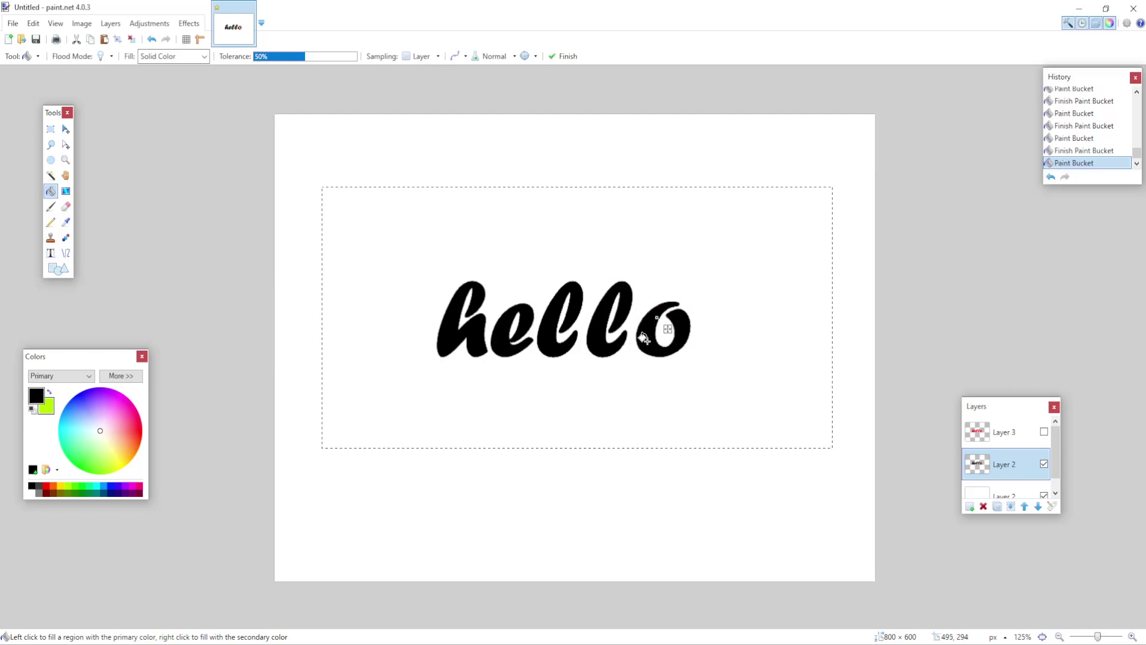
Step: Refill each letter repeatedly until no red edges remain and the text is solid black
{"action": "left_click", "coordinate": [645, 327]}
{"action": "left_click", "coordinate": [595, 344]}
{"action": "left_click", "coordinate": [559, 344]}
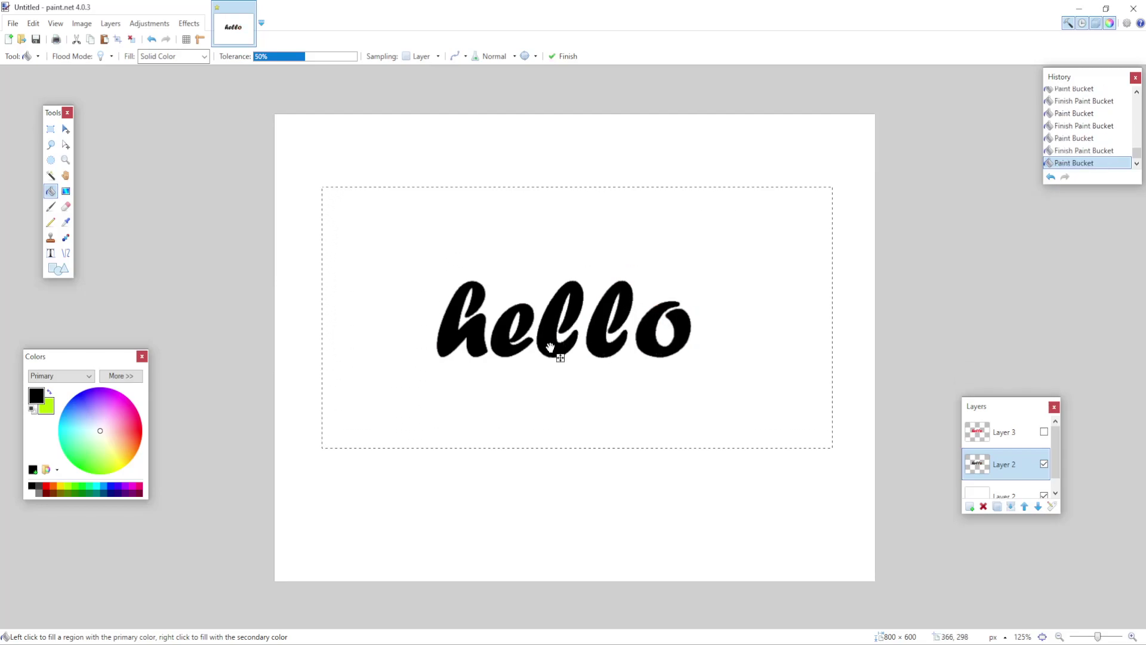
{"action": "left_click", "coordinate": [499, 345]}
{"action": "left_click", "coordinate": [472, 336]}
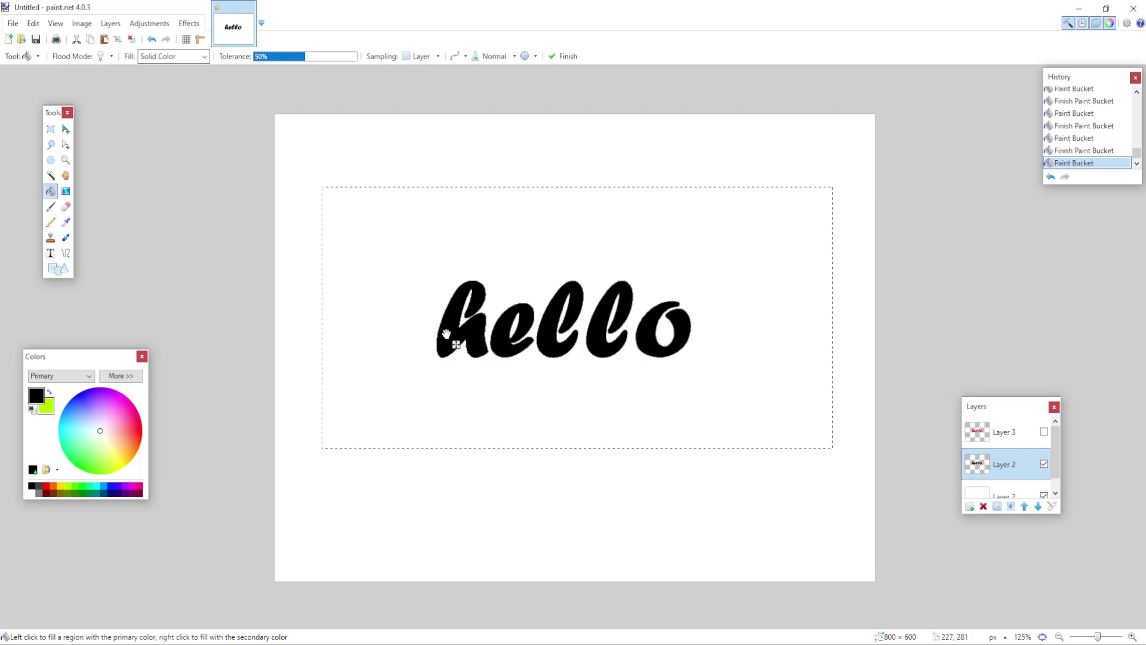
{"action": "left_click", "coordinate": [523, 326]}
{"action": "left_click", "coordinate": [552, 307]}
{"action": "left_click", "coordinate": [600, 302]}
{"action": "left_click", "coordinate": [685, 327]}
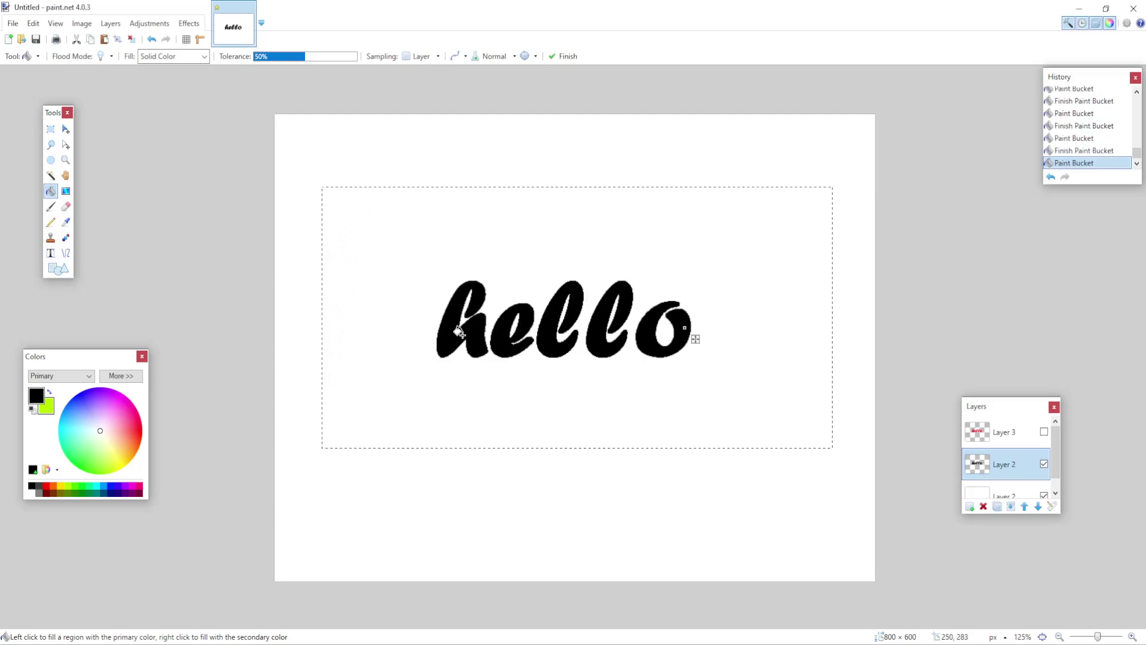
{"action": "left_click", "coordinate": [526, 317]}
{"action": "left_click", "coordinate": [559, 299]}
{"action": "left_click", "coordinate": [627, 299]}
{"action": "left_click", "coordinate": [681, 322]}
Step: Make Layer 3's red 'hello' visible again and choose the Move Selected Pixels tool
{"action": "left_click", "coordinate": [1044, 432]}
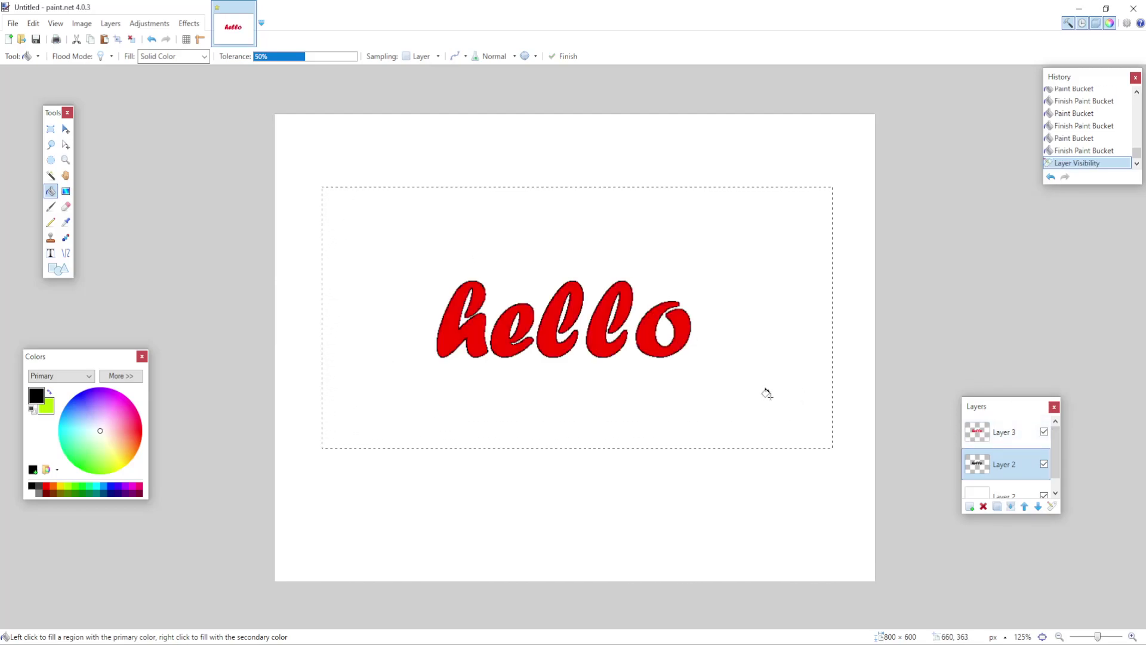
{"action": "left_click", "coordinate": [66, 129]}
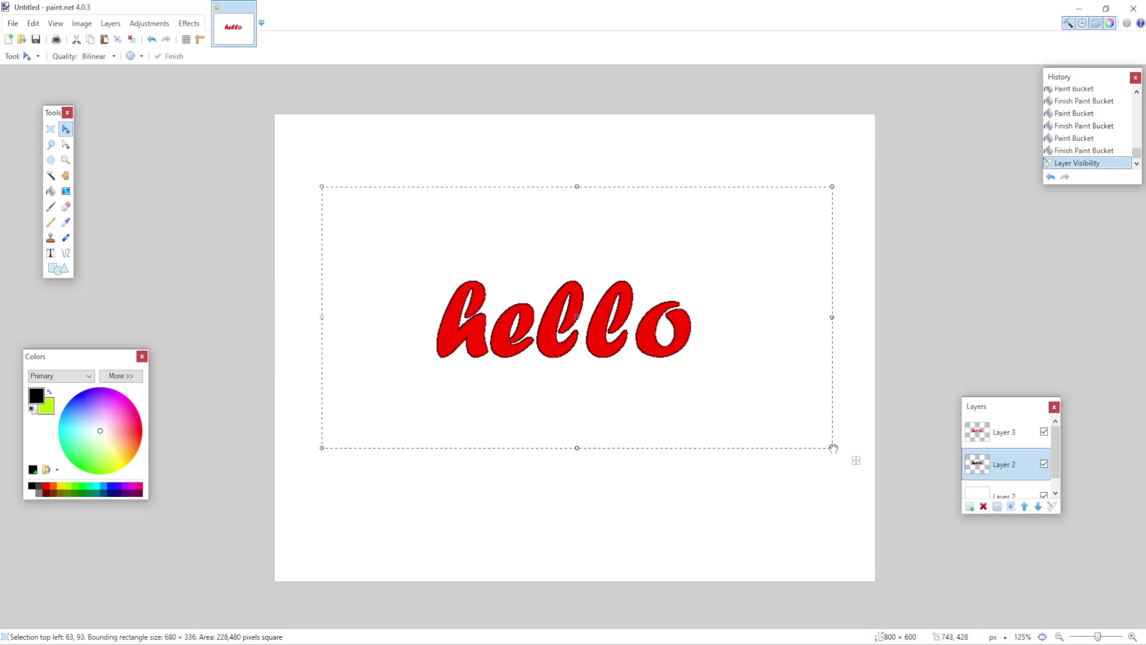
Step: Slightly enlarge the black 'hello' and offset it down-right behind the red letters
{"action": "left_click_drag", "start_coordinate": [832, 448], "coordinate": [844, 453]}
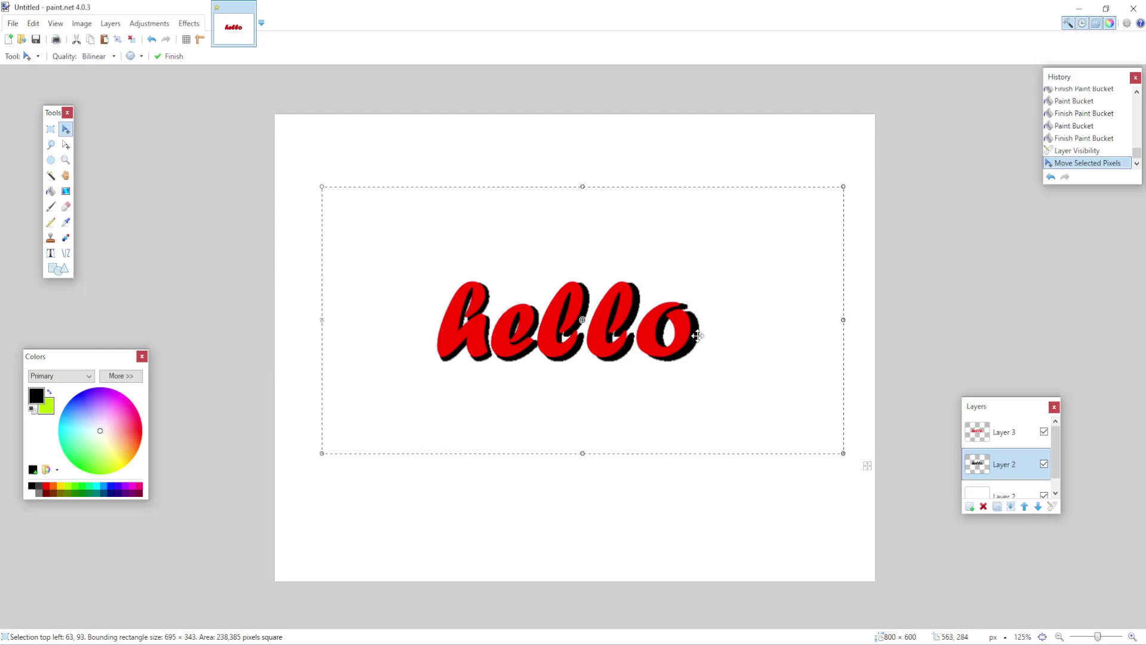
{"action": "left_click_drag", "start_coordinate": [697, 336], "coordinate": [695, 342]}
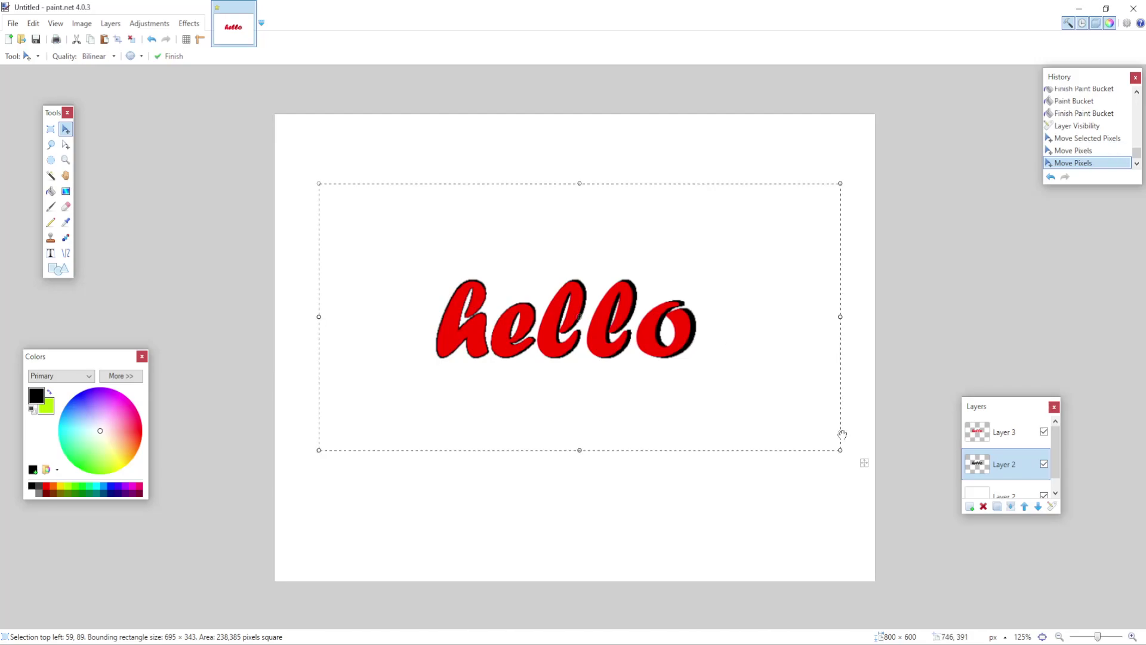
{"action": "left_click_drag", "start_coordinate": [840, 452], "coordinate": [846, 460]}
{"action": "mouse_move", "coordinate": [699, 336]}
{"action": "left_mouse_down"}
{"action": "mouse_move", "coordinate": [684, 329]}
{"action": "mouse_move", "coordinate": [696, 336]}
{"action": "left_mouse_up"}
{"action": "key", "text": "alt+Tab"}
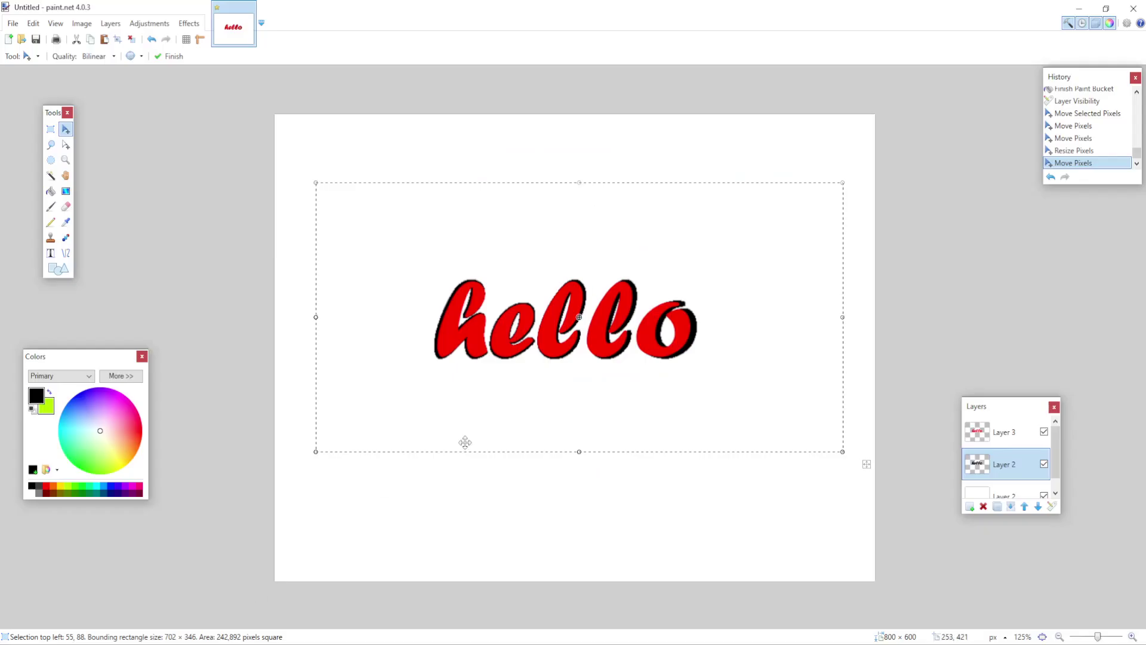
{"action": "key", "text": "alt+Tab"}
{"action": "left_click_drag", "start_coordinate": [688, 309], "coordinate": [697, 345]}
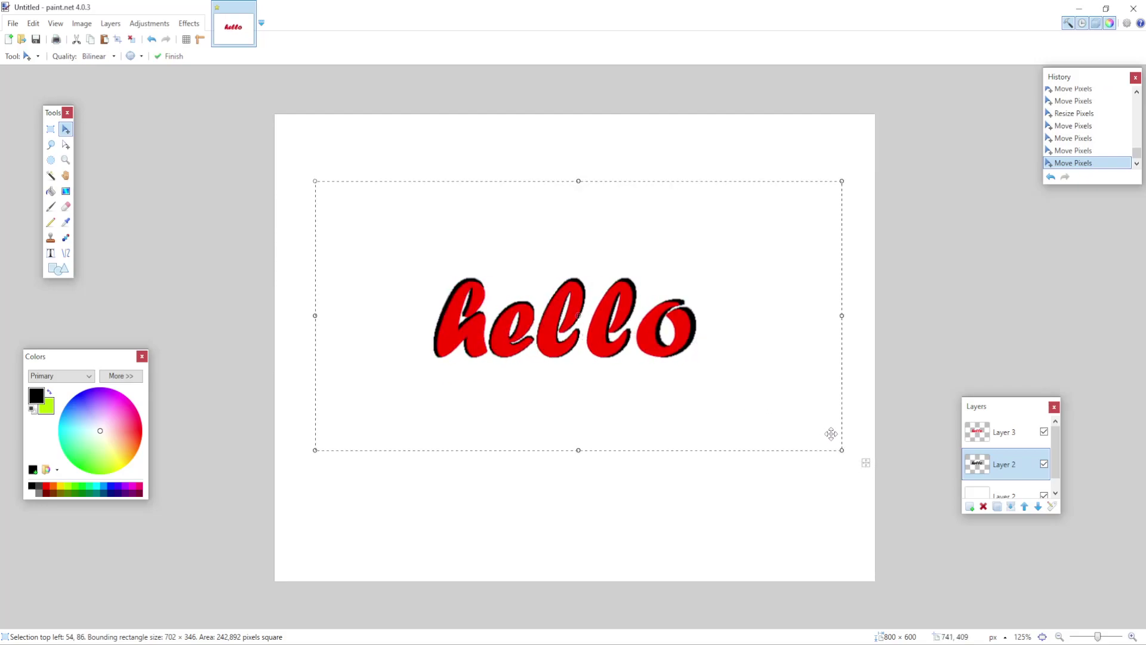
{"action": "left_click_drag", "start_coordinate": [845, 453], "coordinate": [848, 455]}
{"action": "left_click_drag", "start_coordinate": [680, 341], "coordinate": [679, 350]}
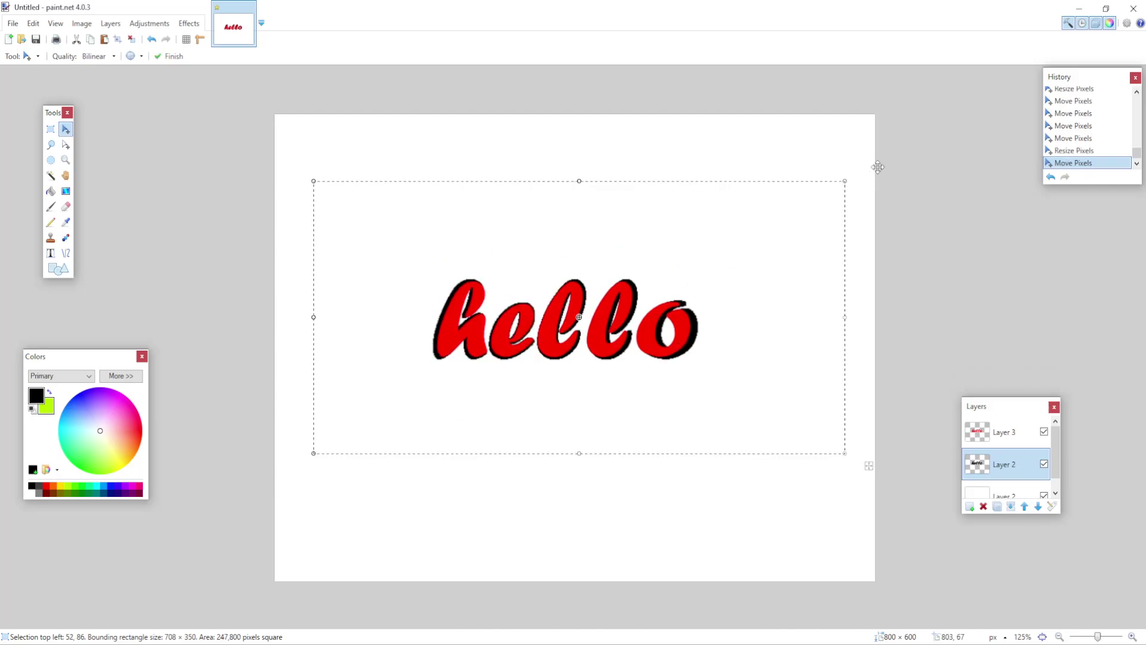